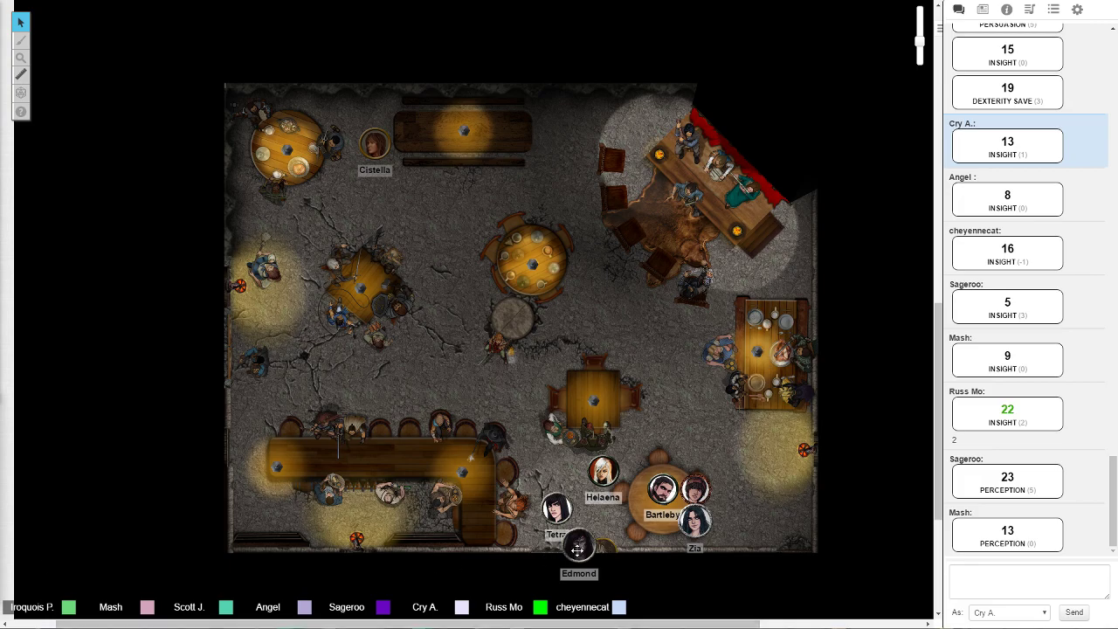
- Move Edmond's token up and to the right, closer to the round table
mouse_move(578, 546)
left_mouse_down()
mouse_move(629, 524)
mouse_move(633, 534)
mouse_move(630, 524)
left_mouse_up()
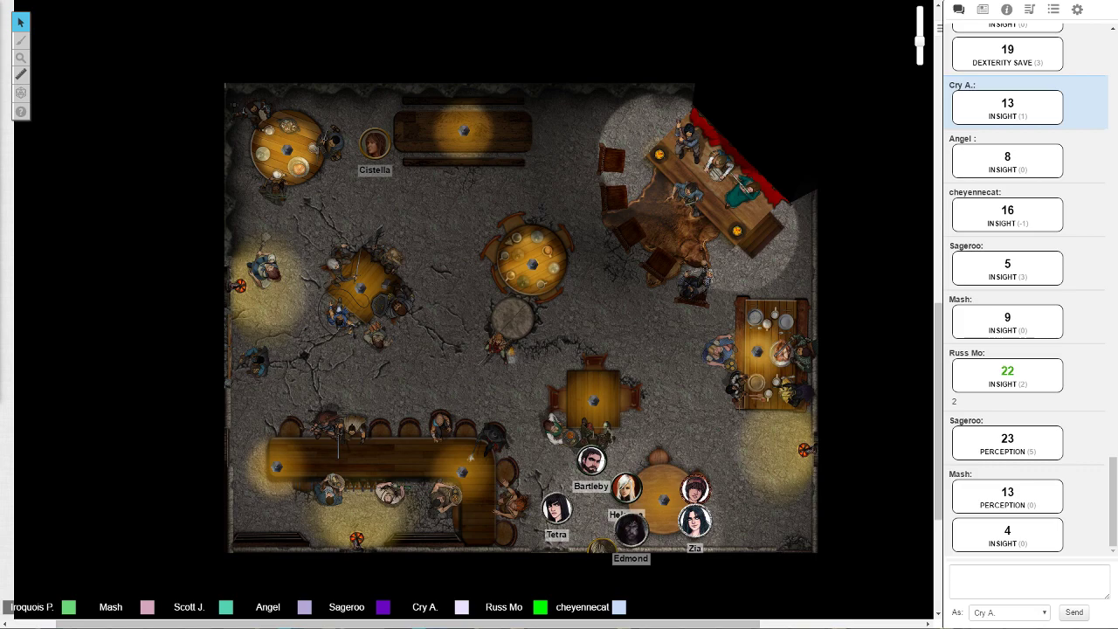
- Pan the map up-left, then back down-right
left_click_drag(846, 464, 636, 435)
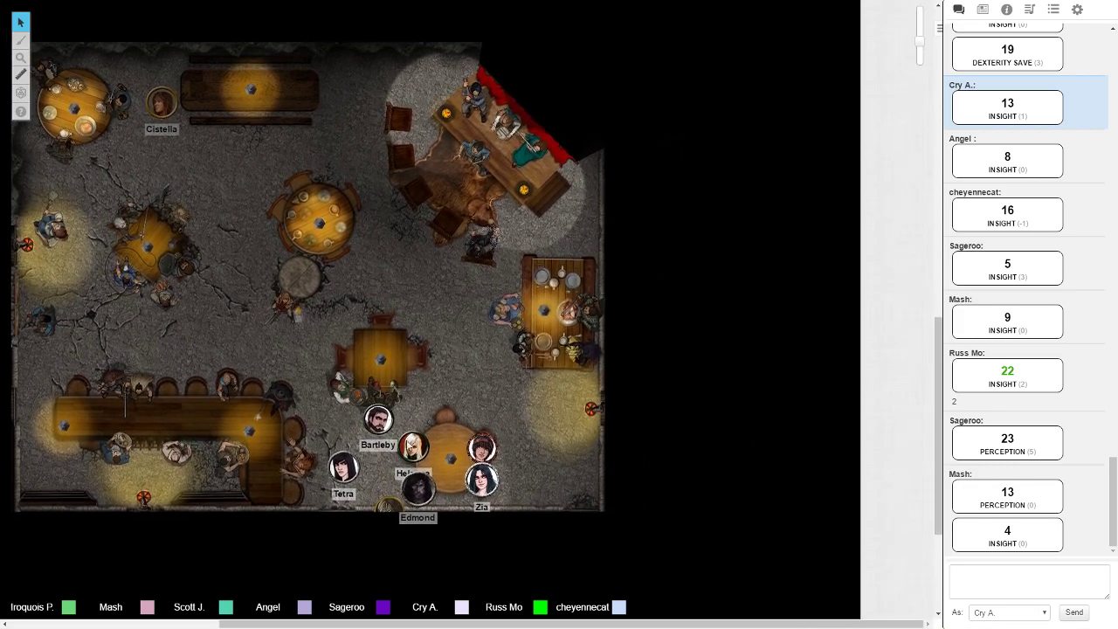
mouse_move(403, 446)
left_mouse_down()
mouse_move(601, 213)
mouse_move(534, 429)
left_mouse_up()
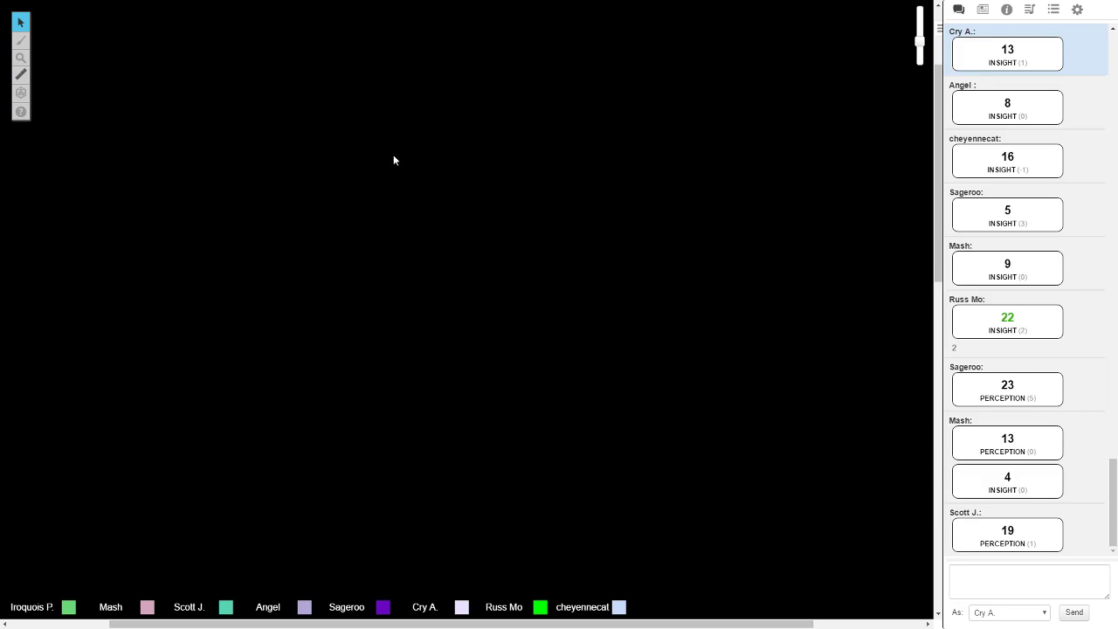
scroll(393, 149, "down", 5)
scroll(445, 224, "down", 5)
scroll(446, 224, "down", 5)
scroll(442, 135, "down", 5)
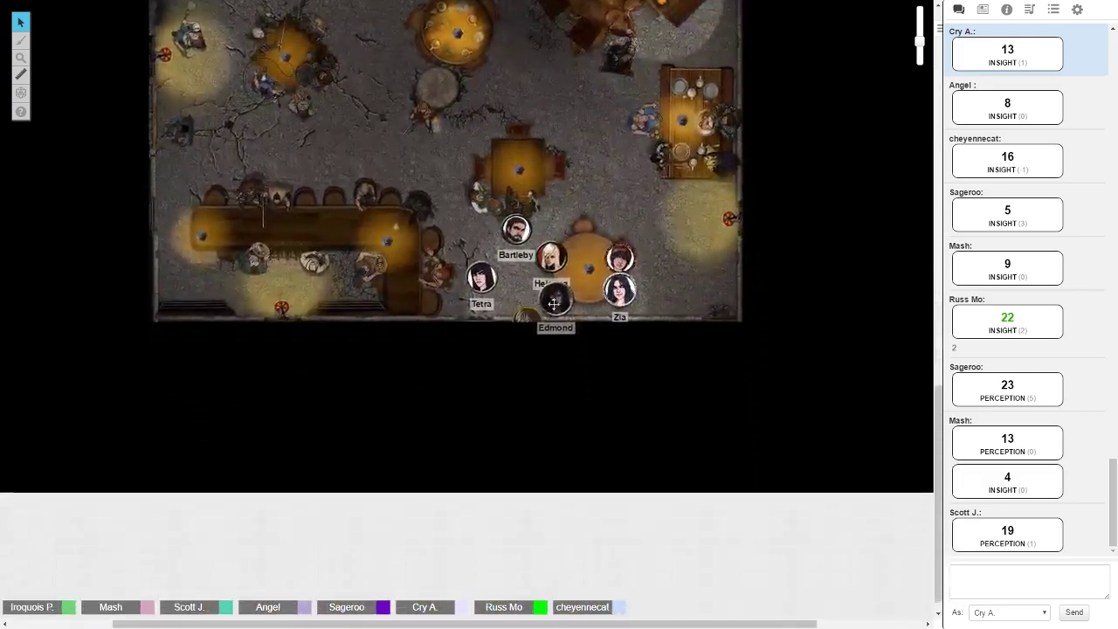
scroll(732, 368, "up", 3)
scroll(708, 410, "up", 3)
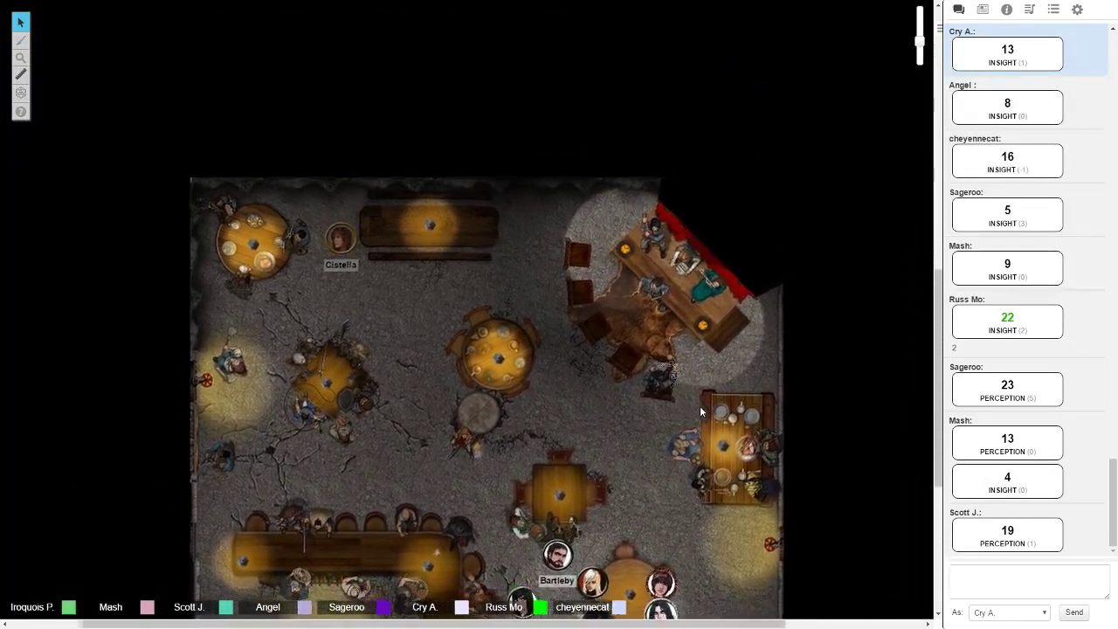
scroll(709, 365, "down", 2)
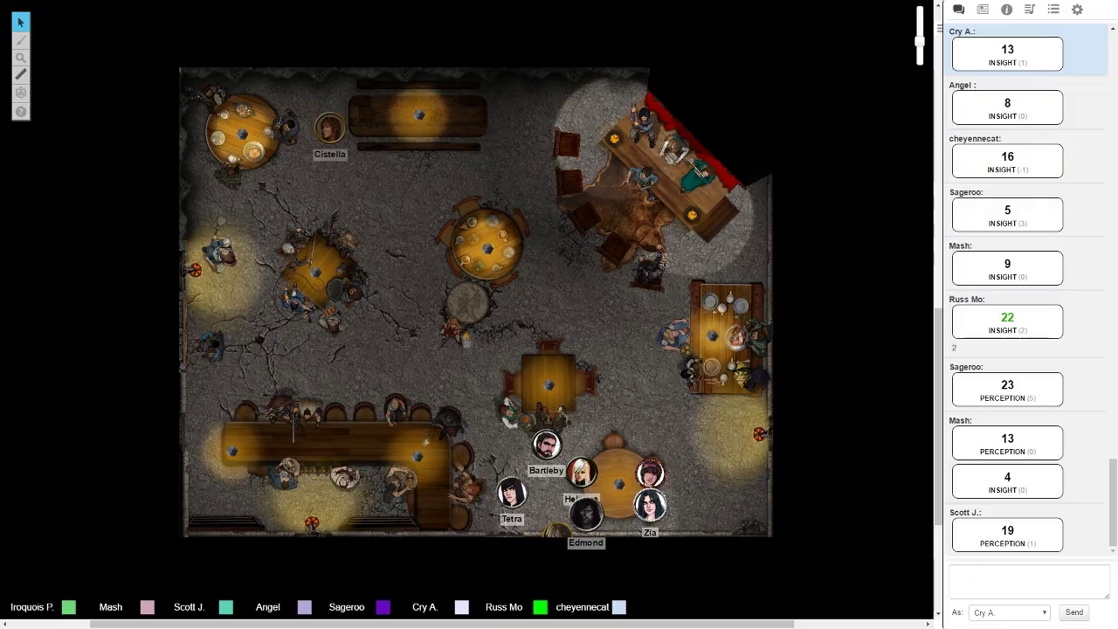
- Briefly visit the YouTube playlists tab, then return to the Roll20 game
key("ctrl+Tab")
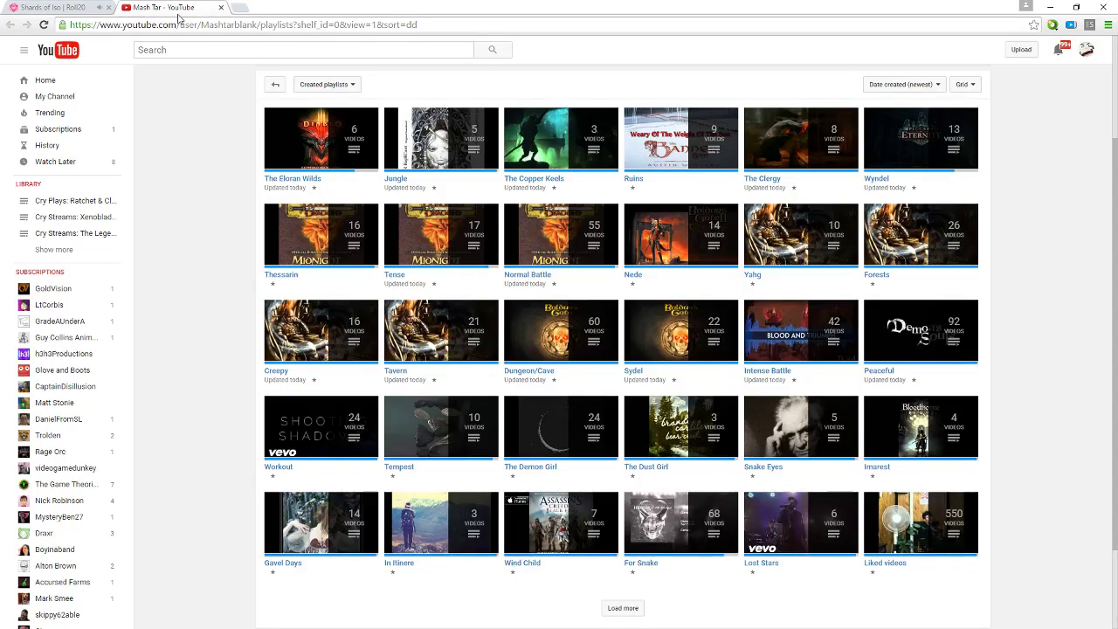
left_click(179, 16)
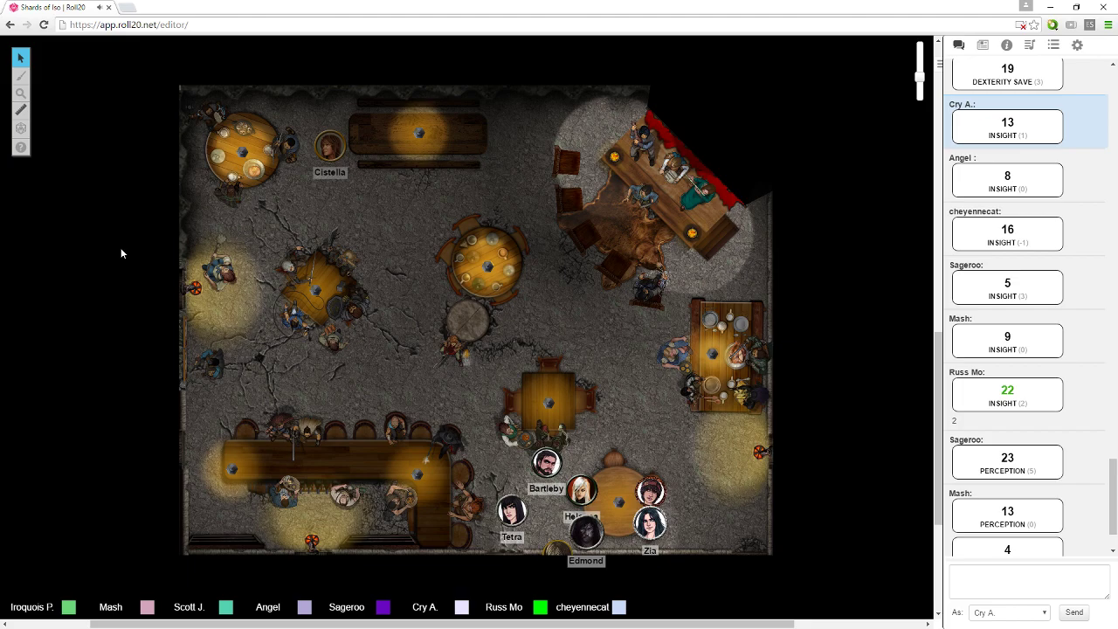
- Make the browser fill the whole screen with F11
key("F11")
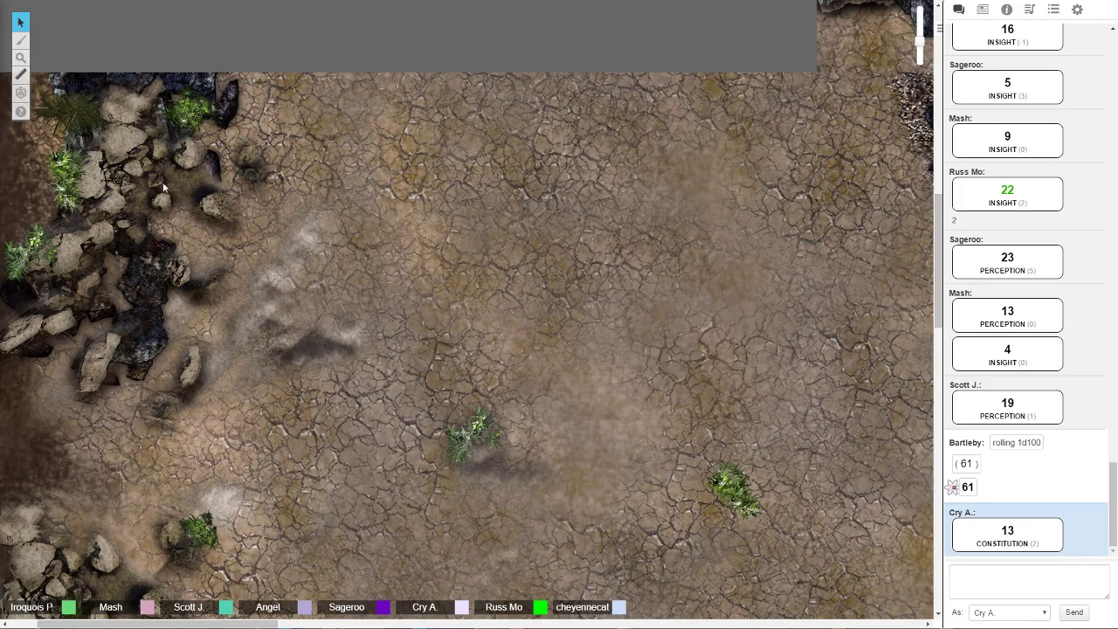
left_click_drag(575, 352, 515, 357)
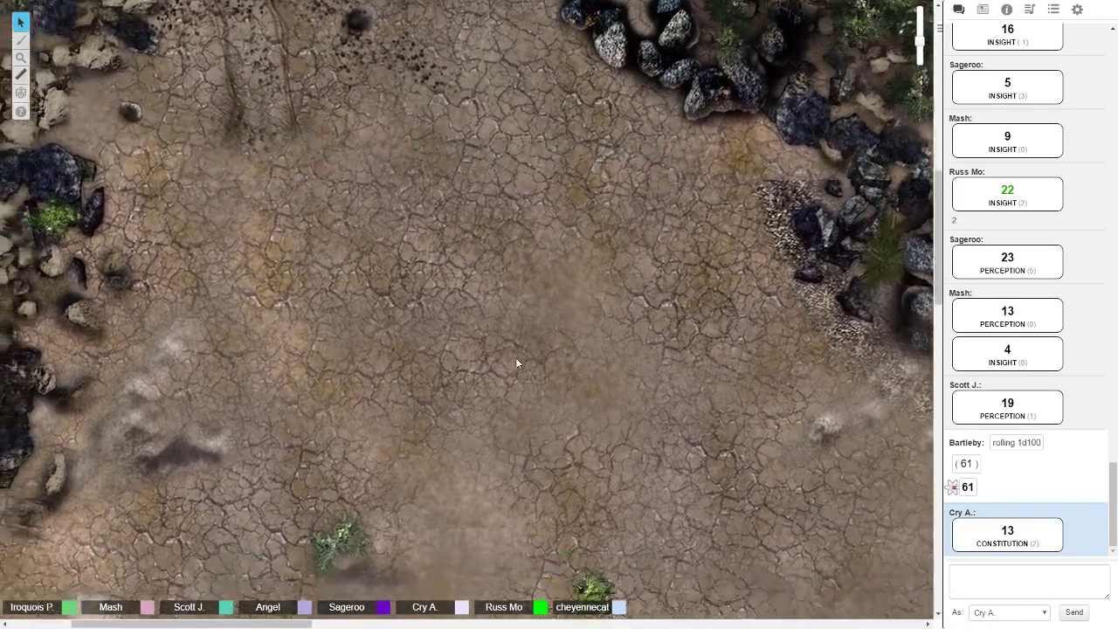
scroll(516, 357, "up", 3)
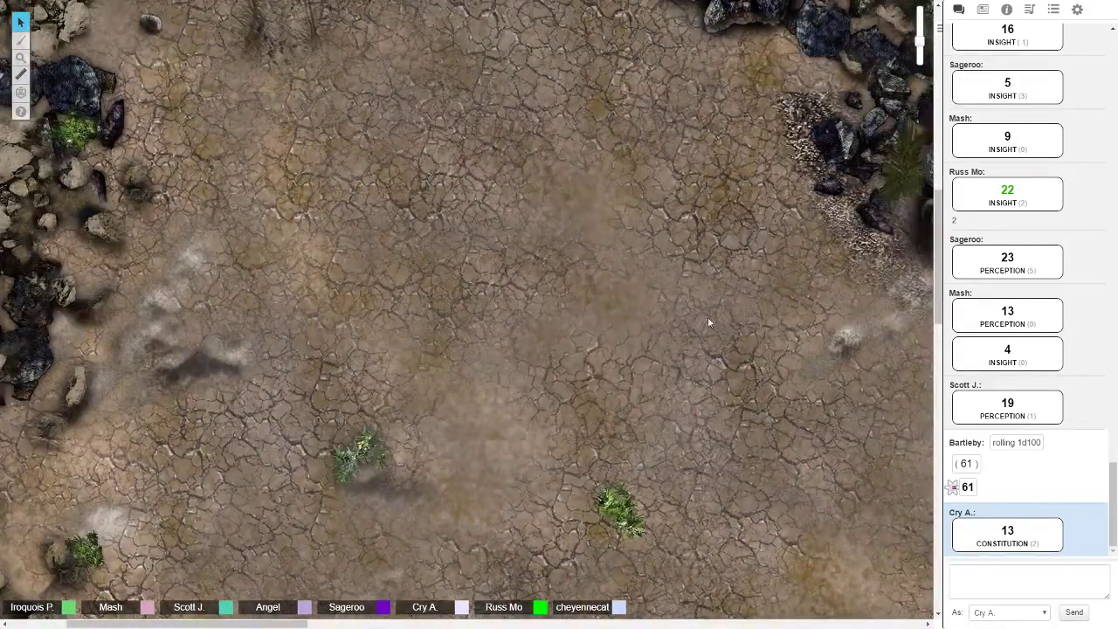
left_click_drag(919, 42, 926, 60)
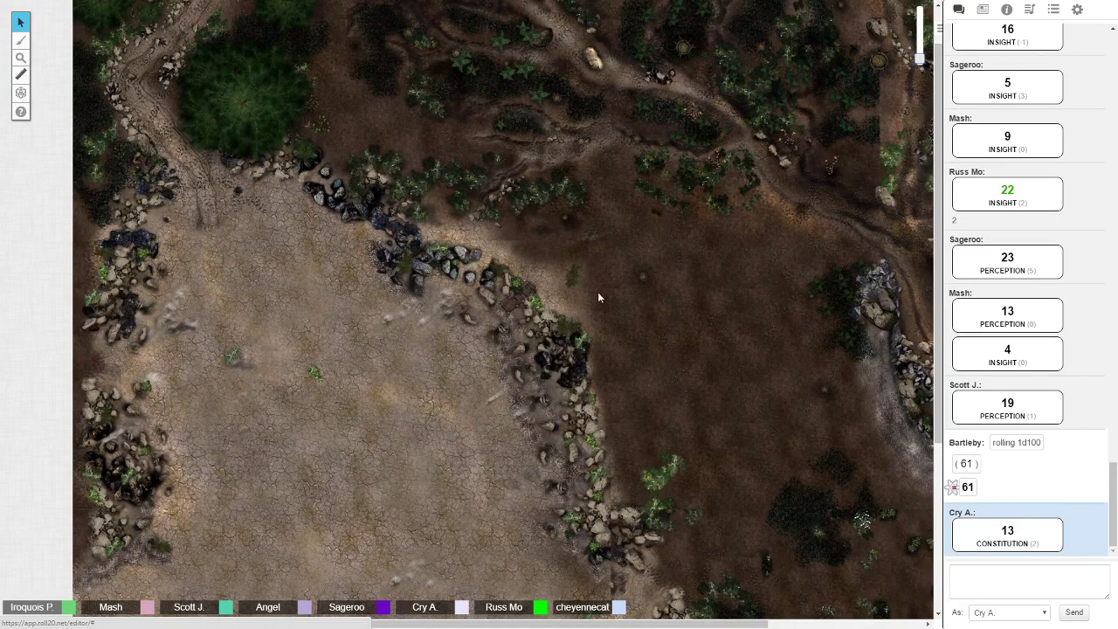
scroll(550, 369, "down", 3)
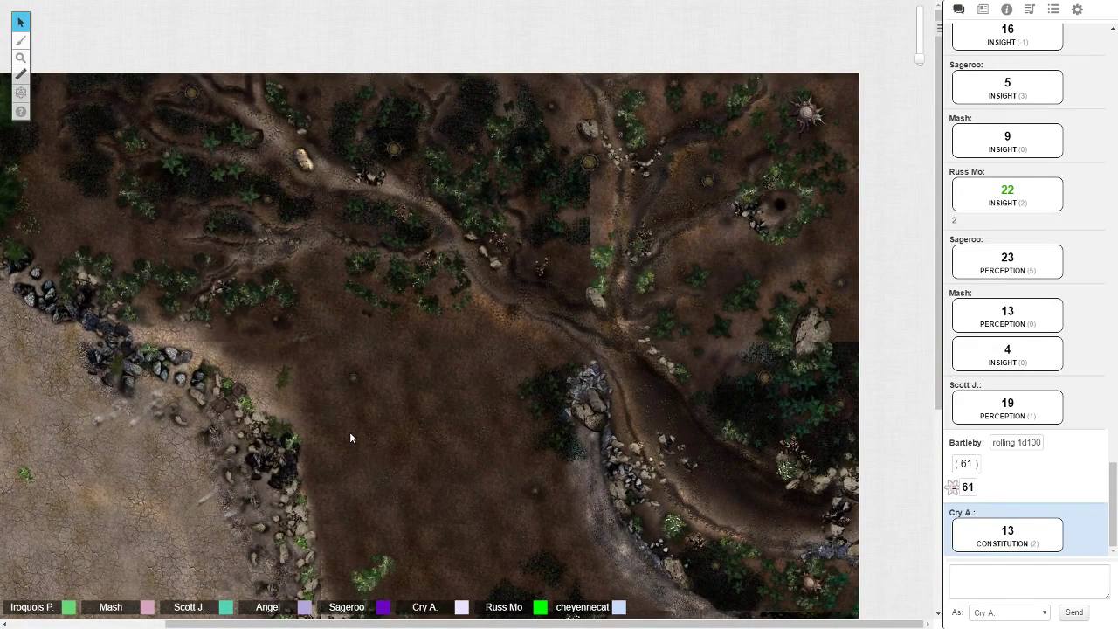
left_click_drag(350, 432, 643, 313)
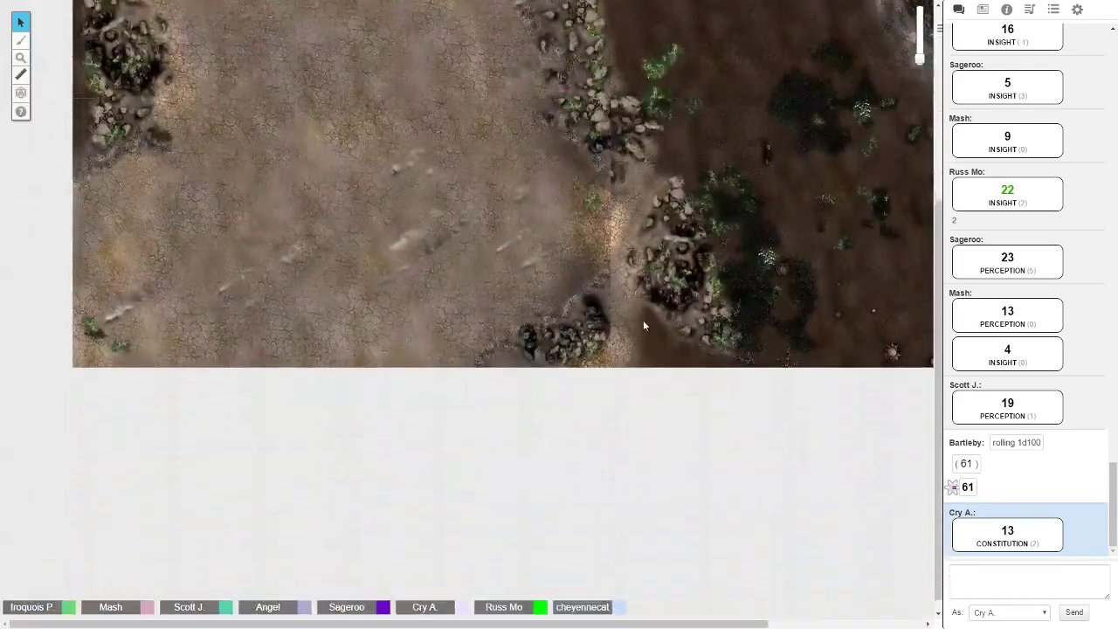
scroll(633, 284, "up", 3)
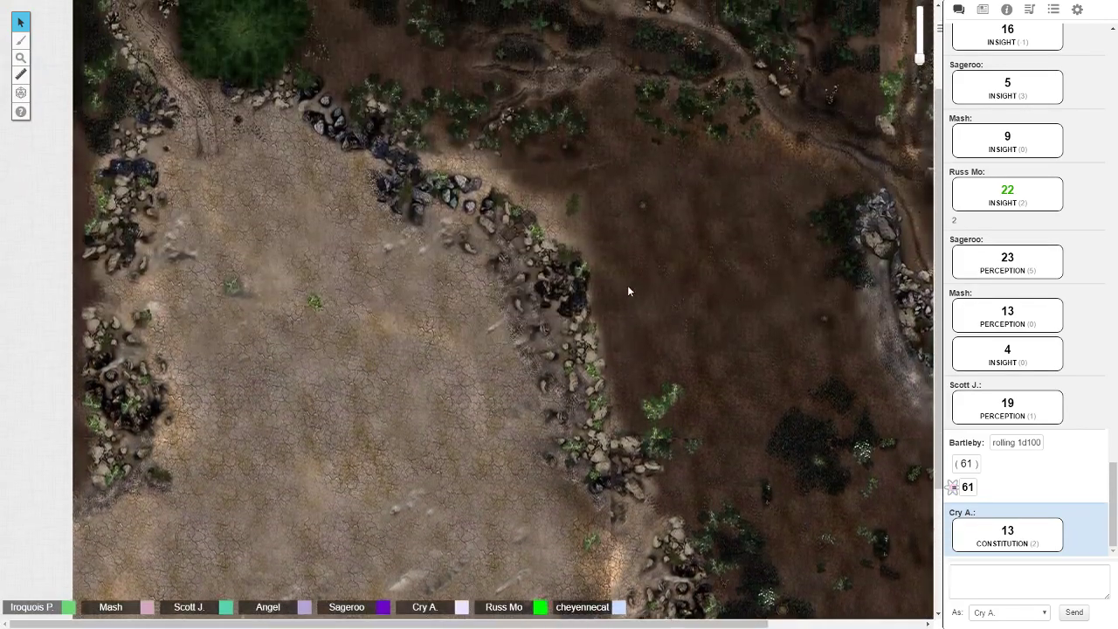
left_click_drag(627, 284, 590, 305)
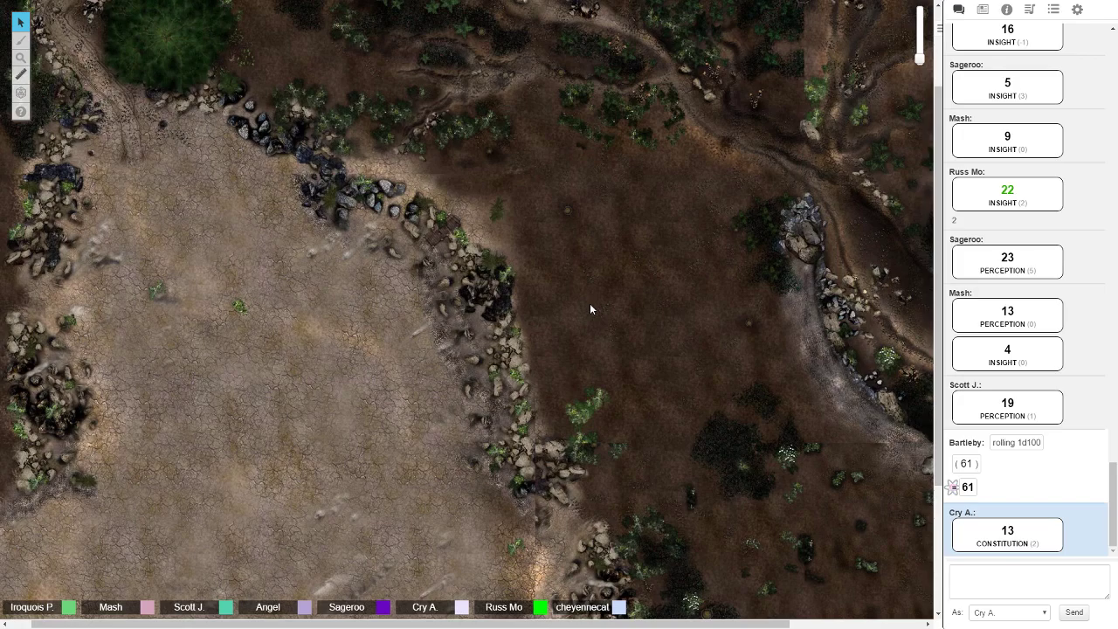
scroll(564, 258, "up", 3)
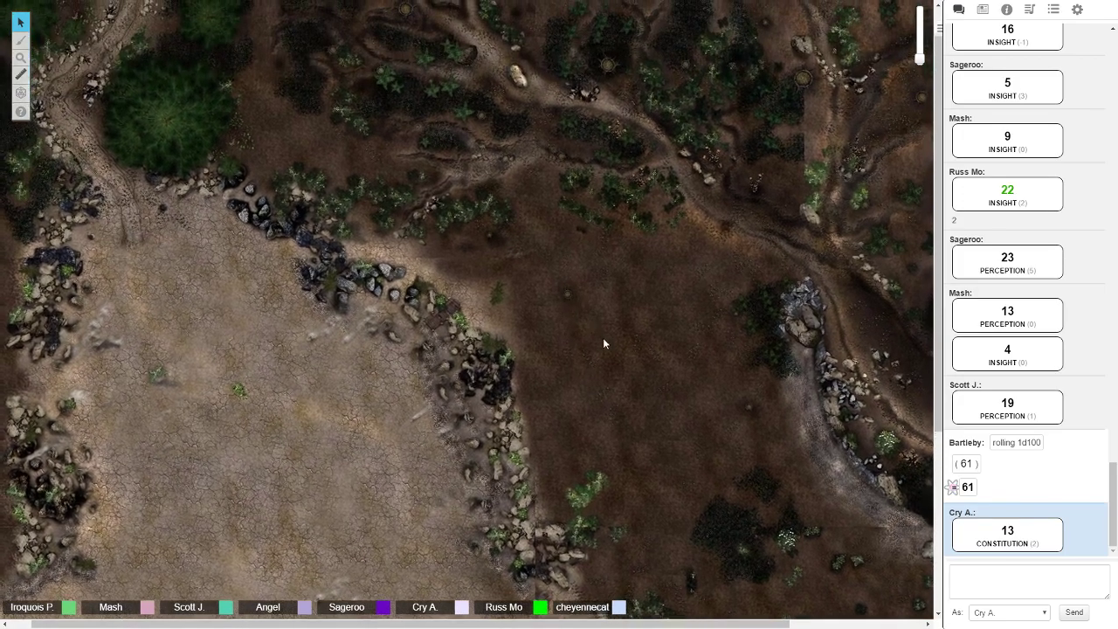
scroll(598, 328, "up", 3)
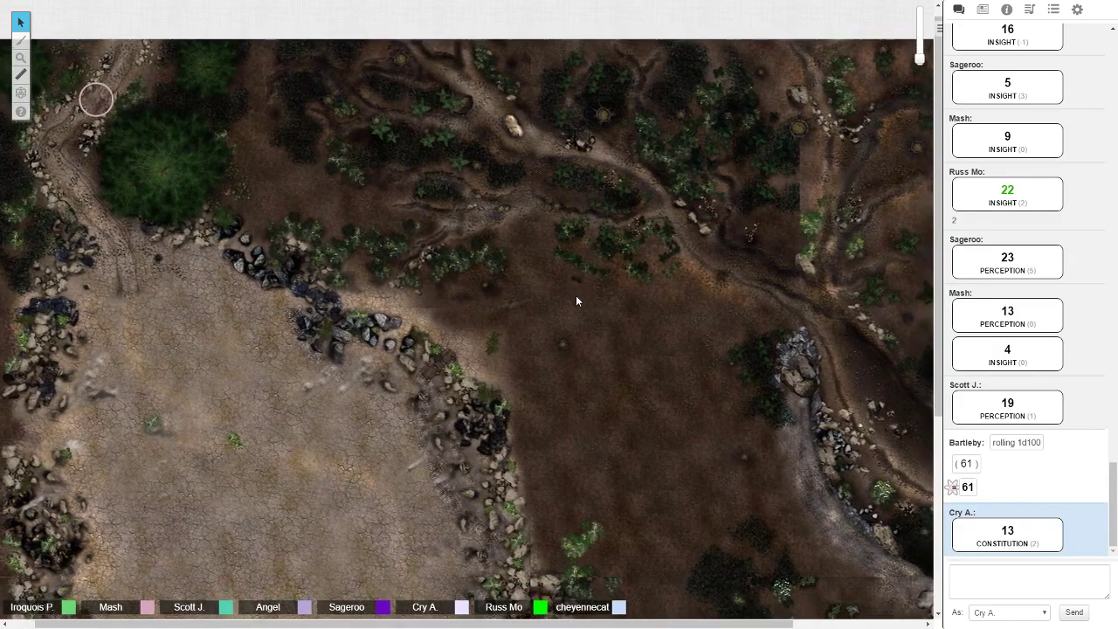
scroll(575, 295, "up", 2)
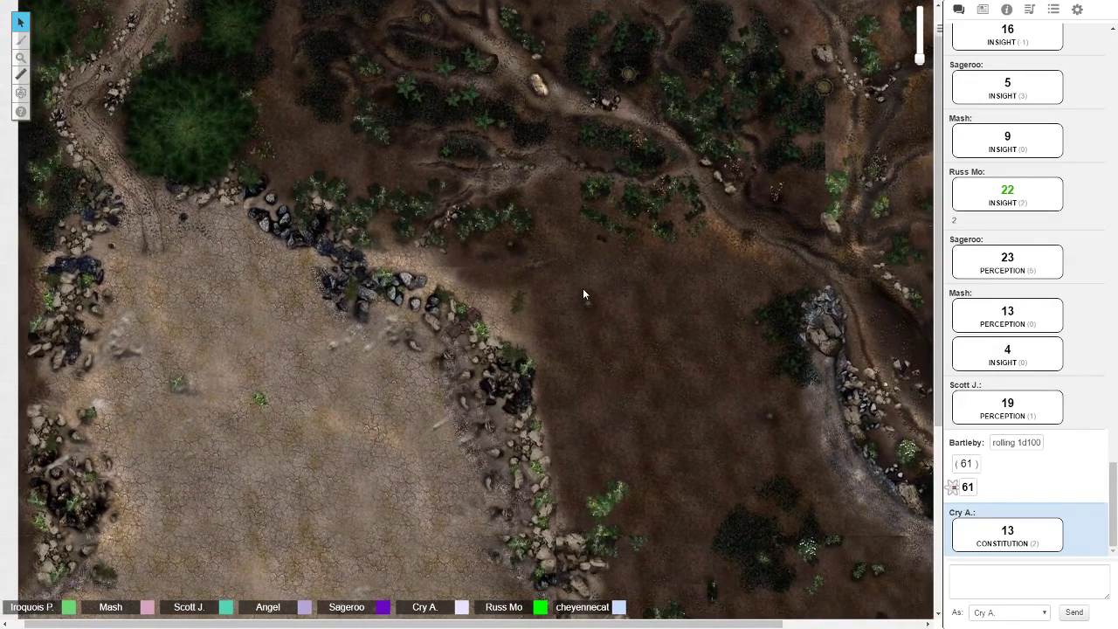
scroll(582, 294, "up", 2)
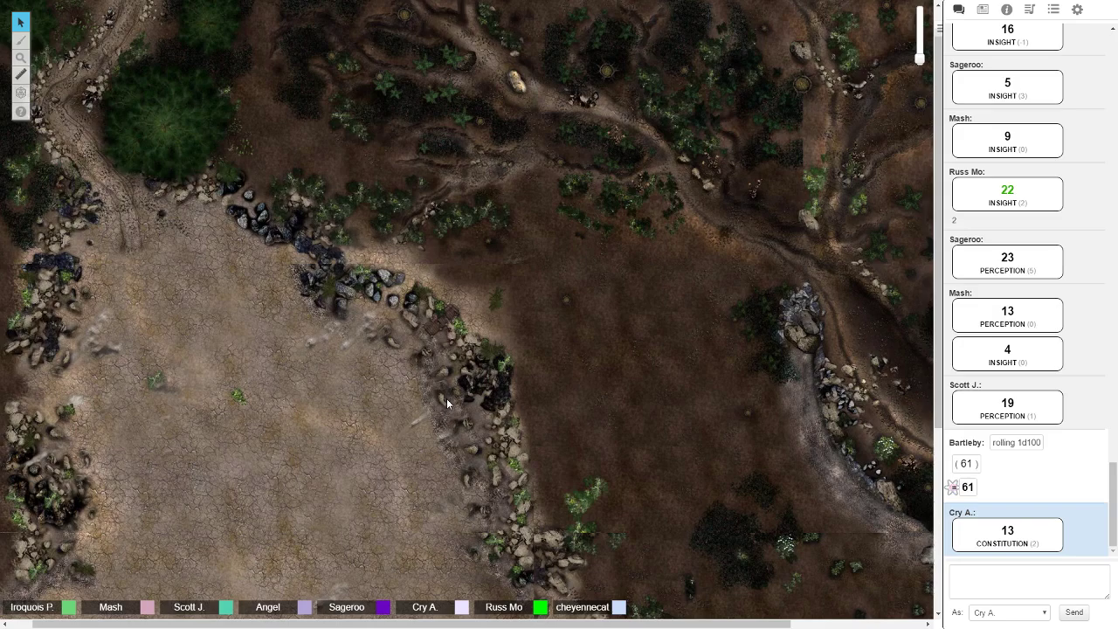
scroll(470, 262, "down", 10)
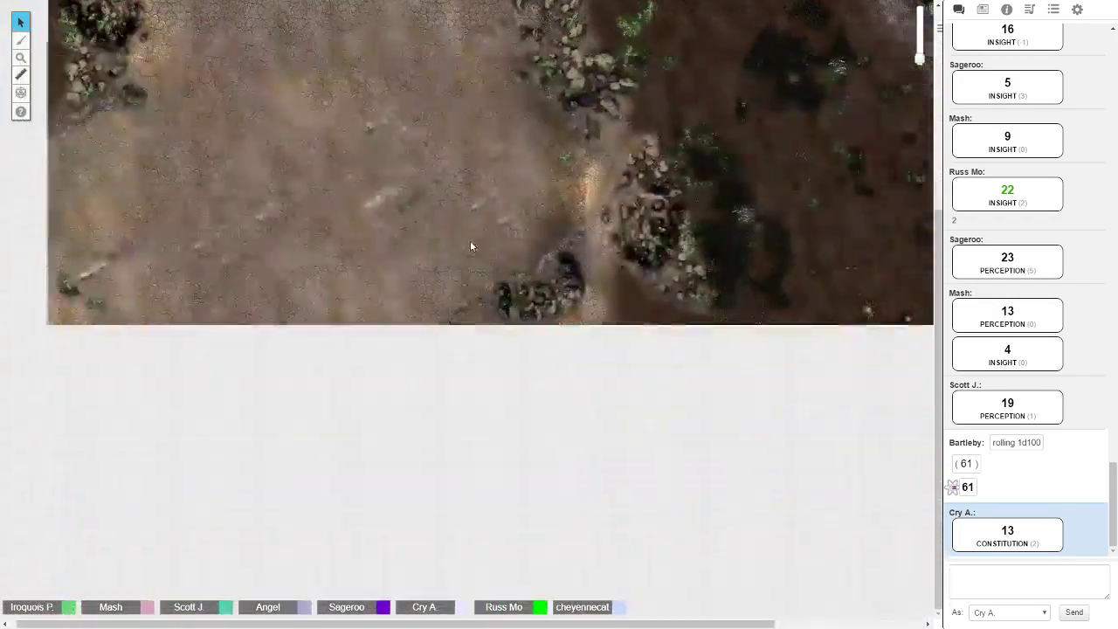
scroll(470, 262, "up", 10)
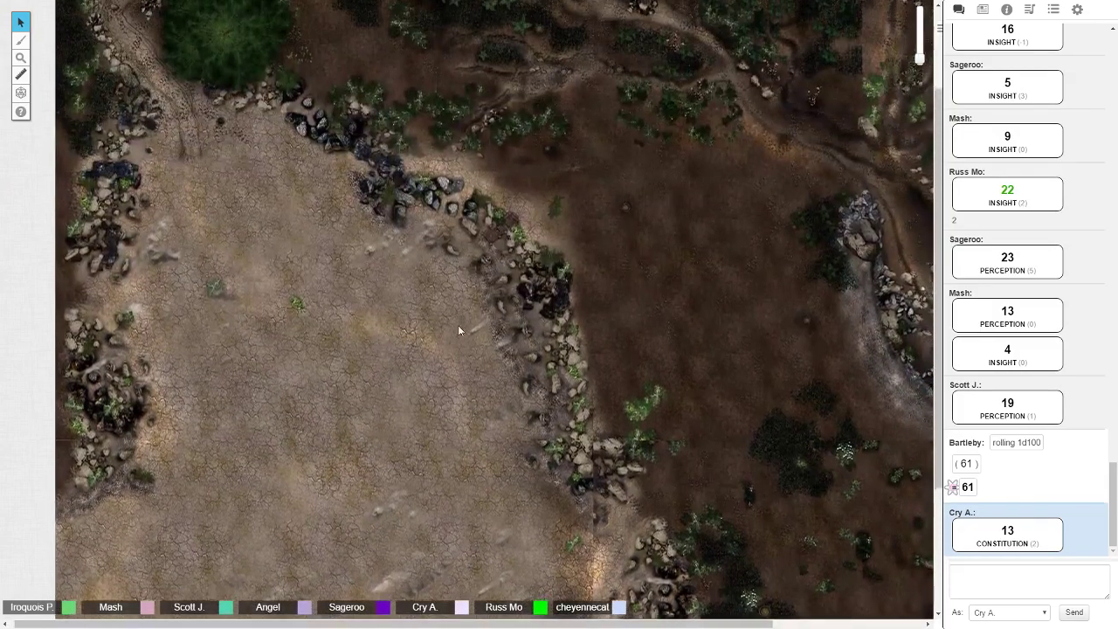
- Open My Settings and nudge the Master music volume slider down slightly
left_click_drag(457, 325, 386, 238)
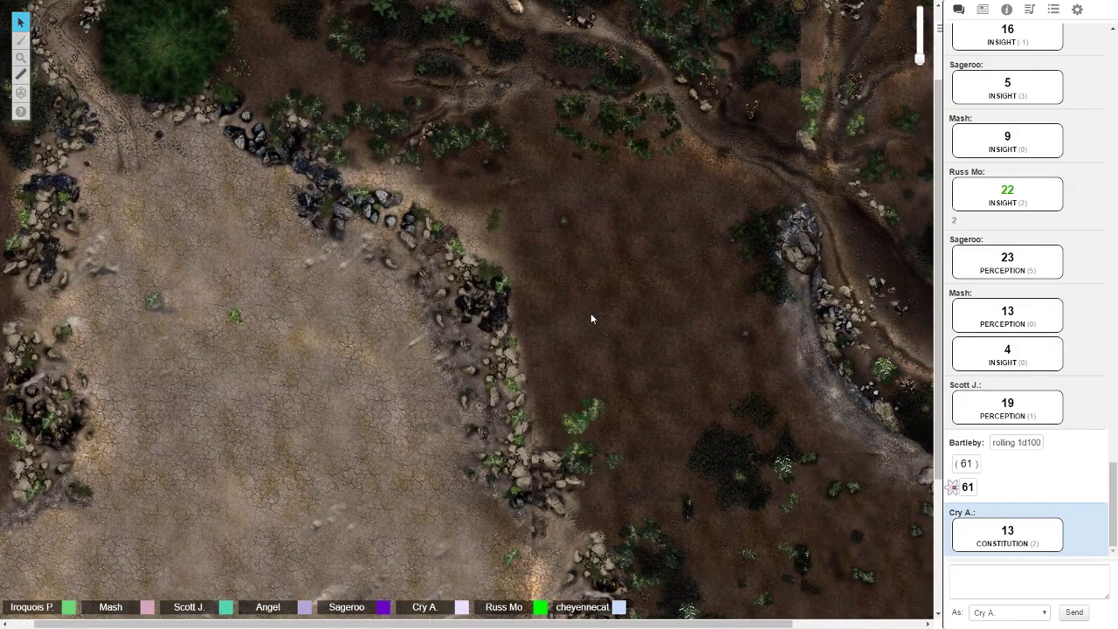
scroll(590, 312, "up", 1)
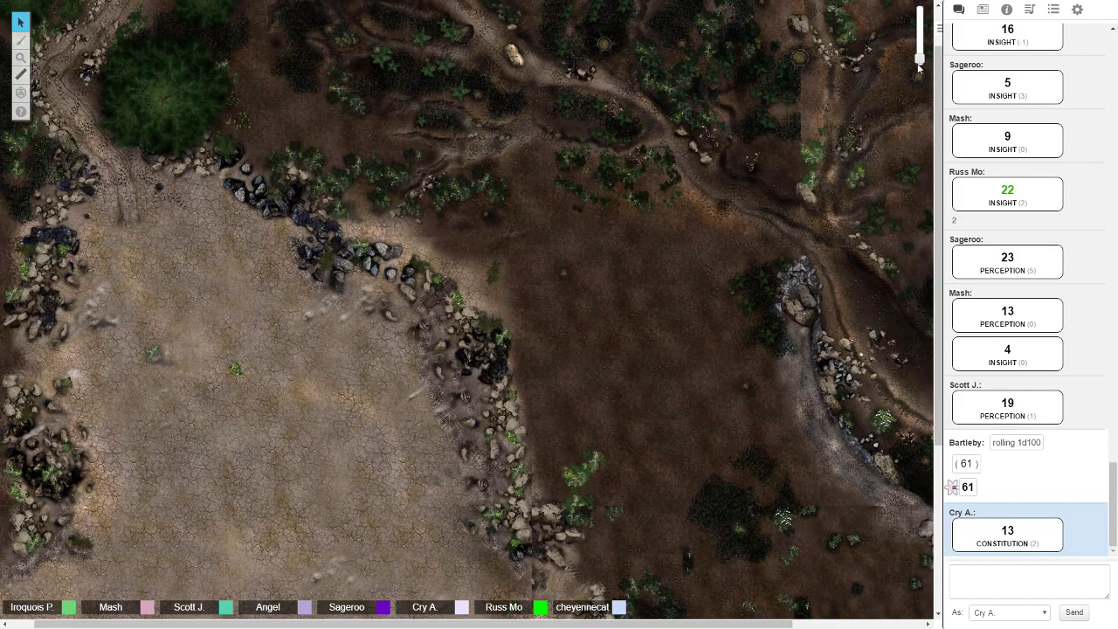
scroll(481, 204, "up", 2)
scroll(482, 203, "up", 1)
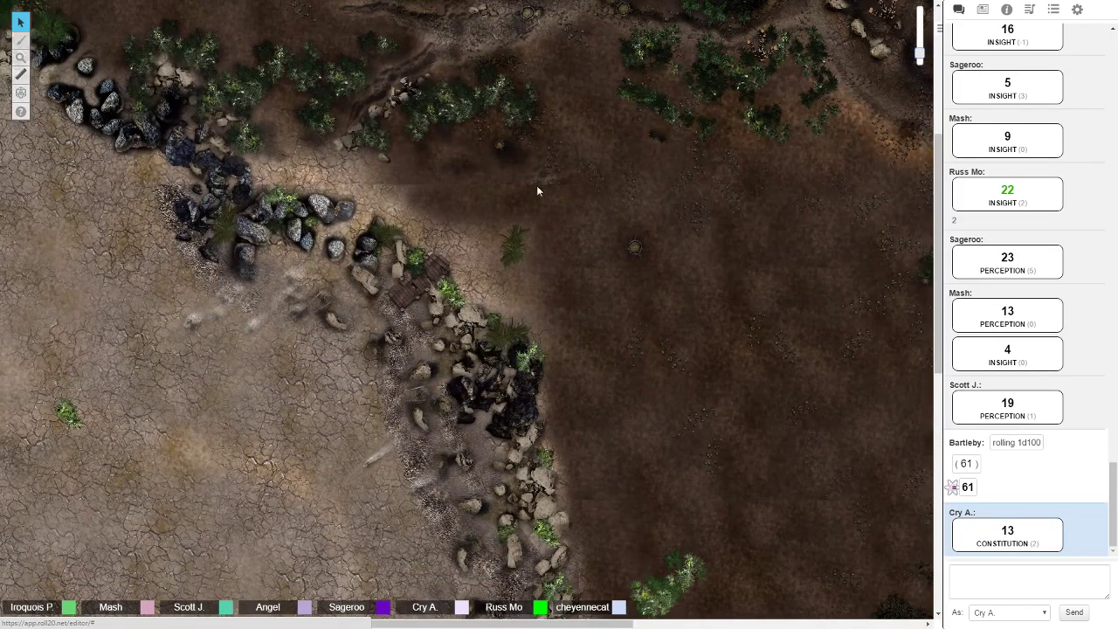
scroll(672, 224, "down", 3)
scroll(611, 262, "up", 2)
scroll(587, 327, "up", 1)
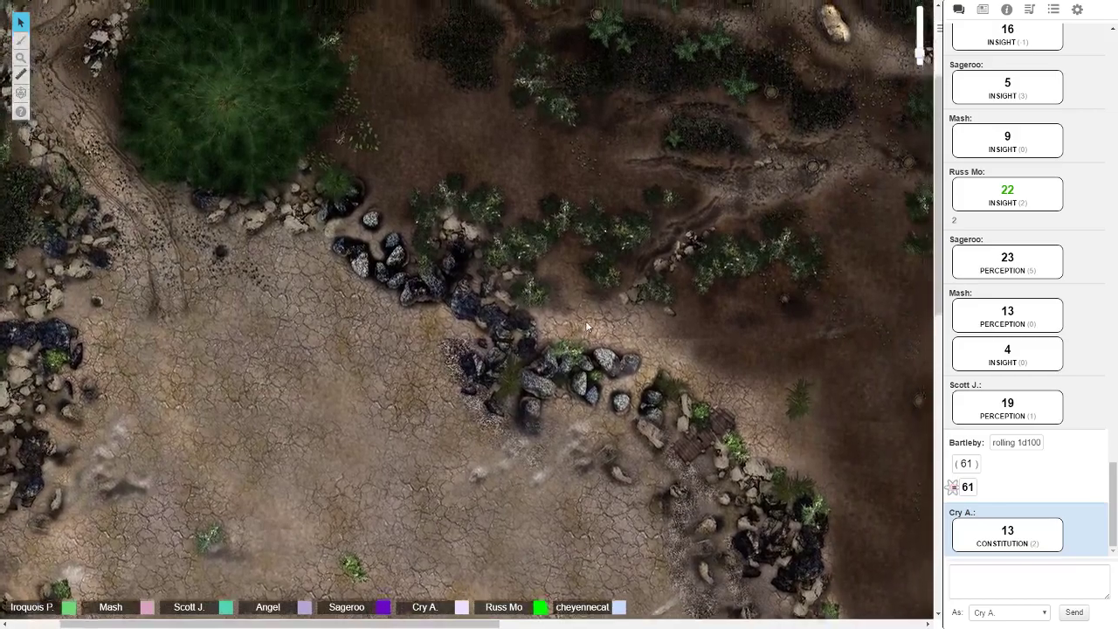
scroll(593, 324, "up", 1)
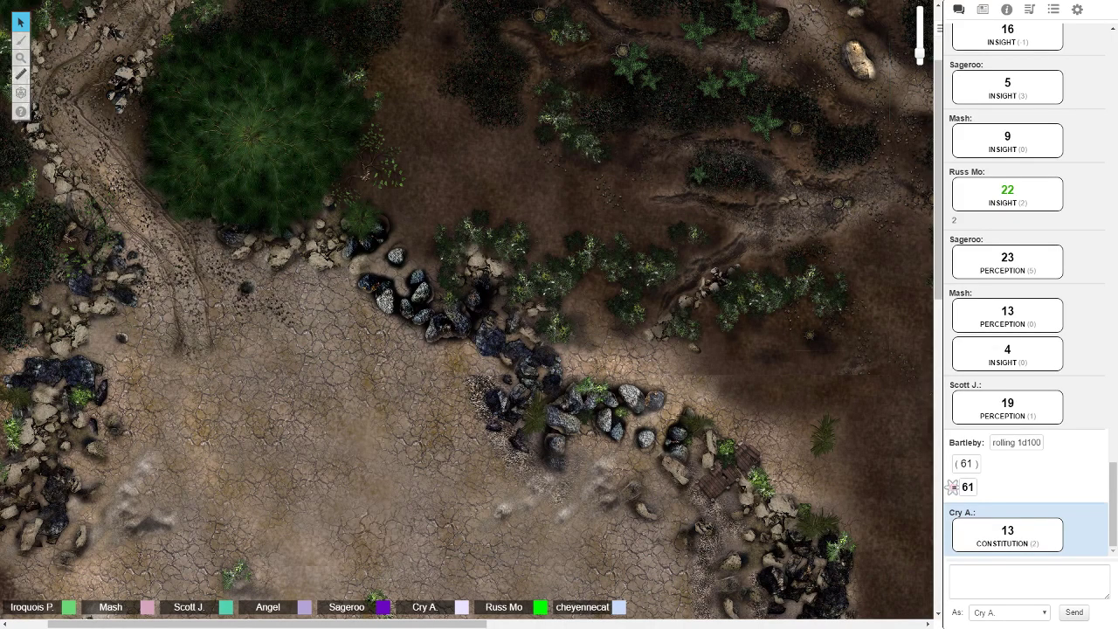
left_click(1078, 9)
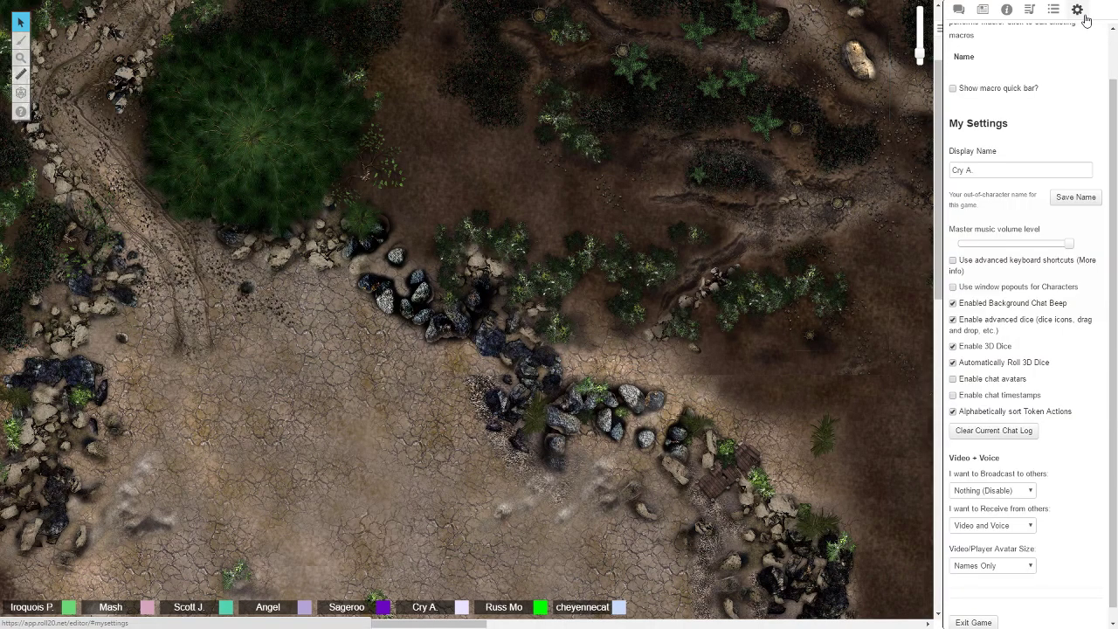
left_click_drag(1069, 244, 1041, 247)
- Switch the sidebar back to the chat log
left_click(961, 11)
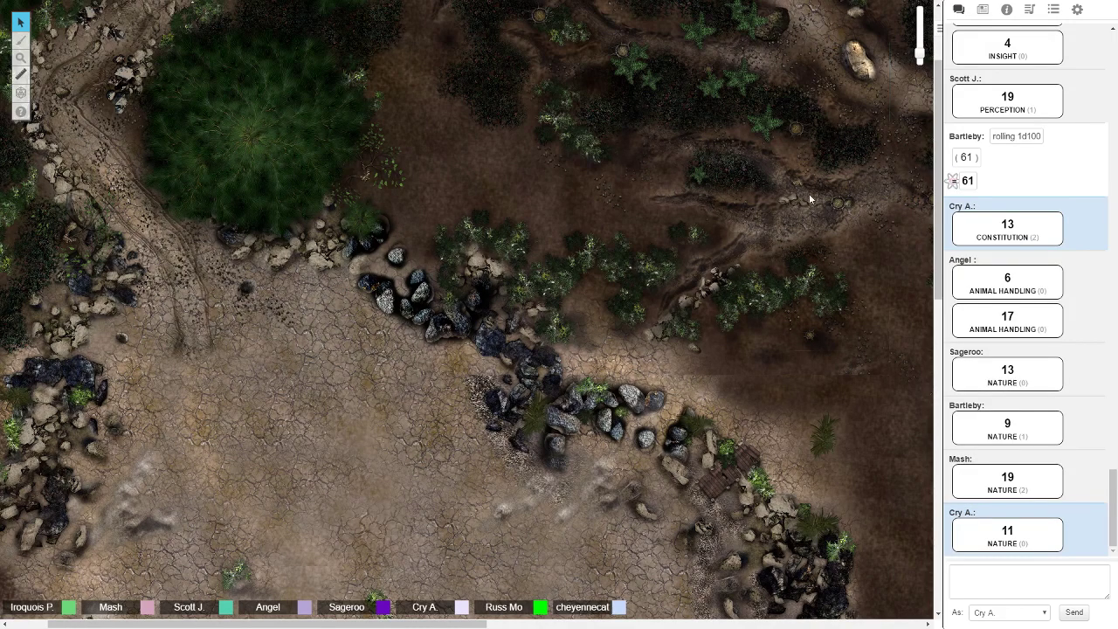
- Place Edmond's token from the journal beside the rocks, then pan toward the party
left_click(982, 10)
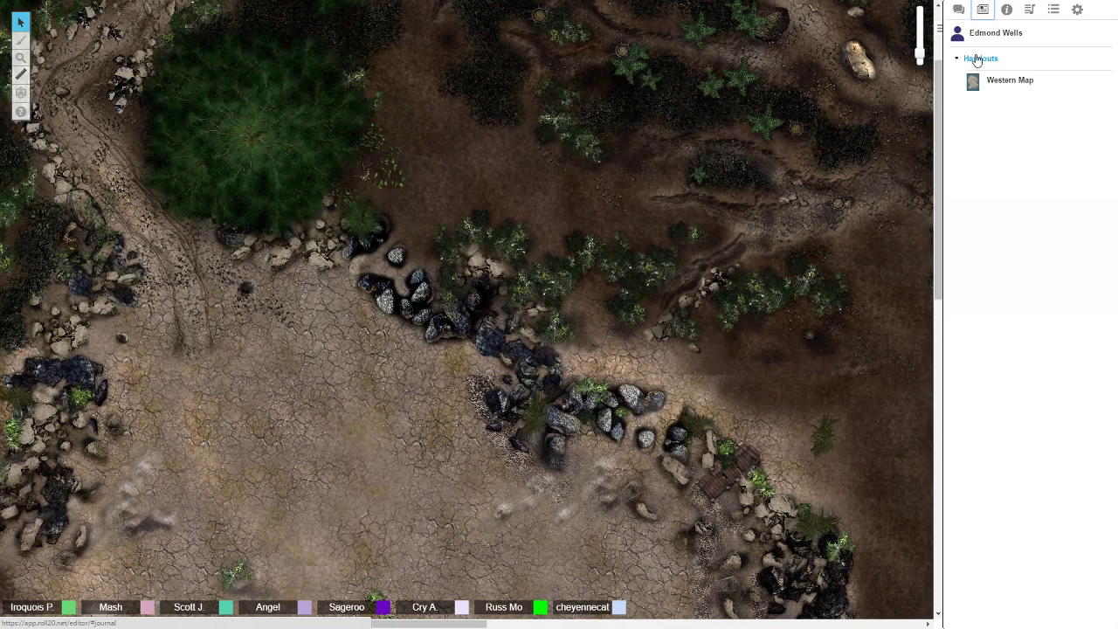
left_click_drag(996, 32, 447, 418)
scroll(441, 409, "up", 1)
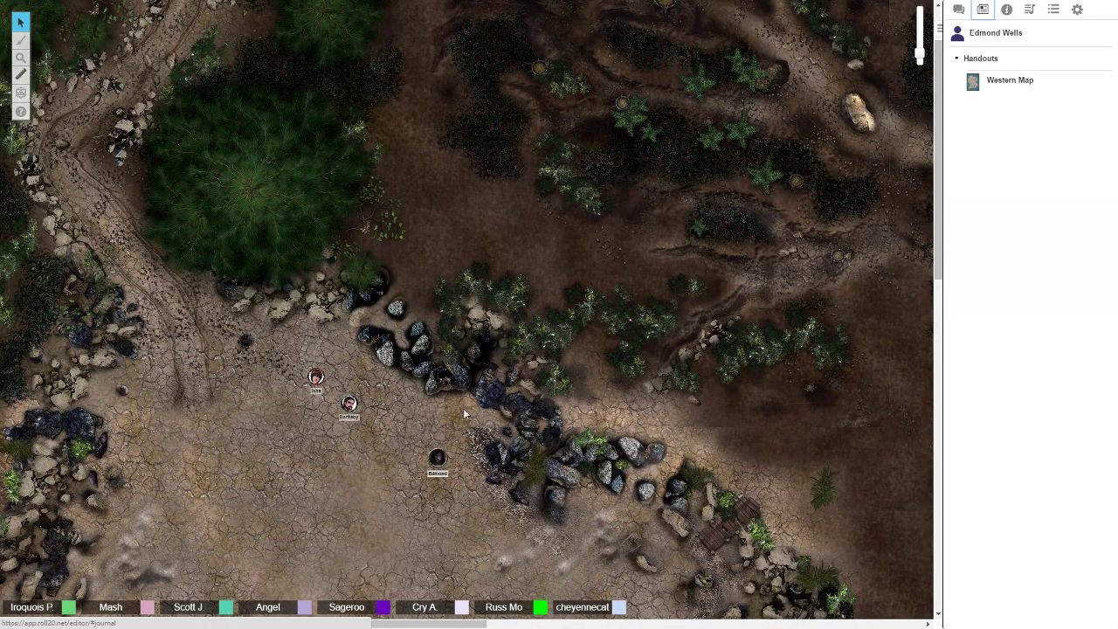
left_click_drag(919, 50, 920, 42)
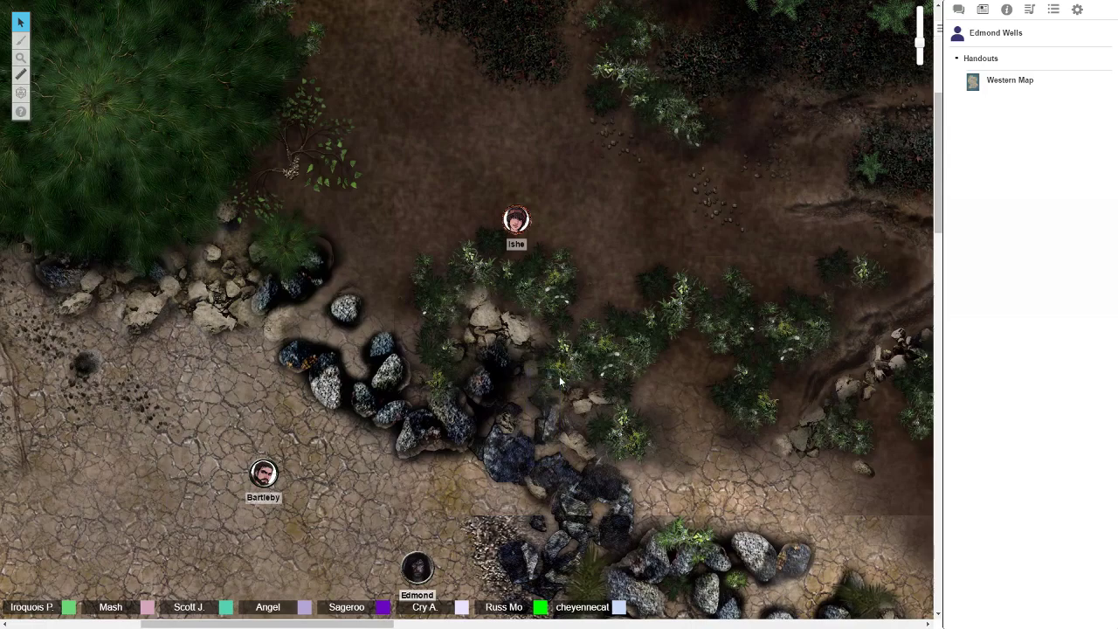
mouse_move(553, 387)
left_mouse_down()
mouse_move(584, 308)
mouse_move(454, 410)
mouse_move(440, 279)
left_mouse_up()
left_click(489, 347)
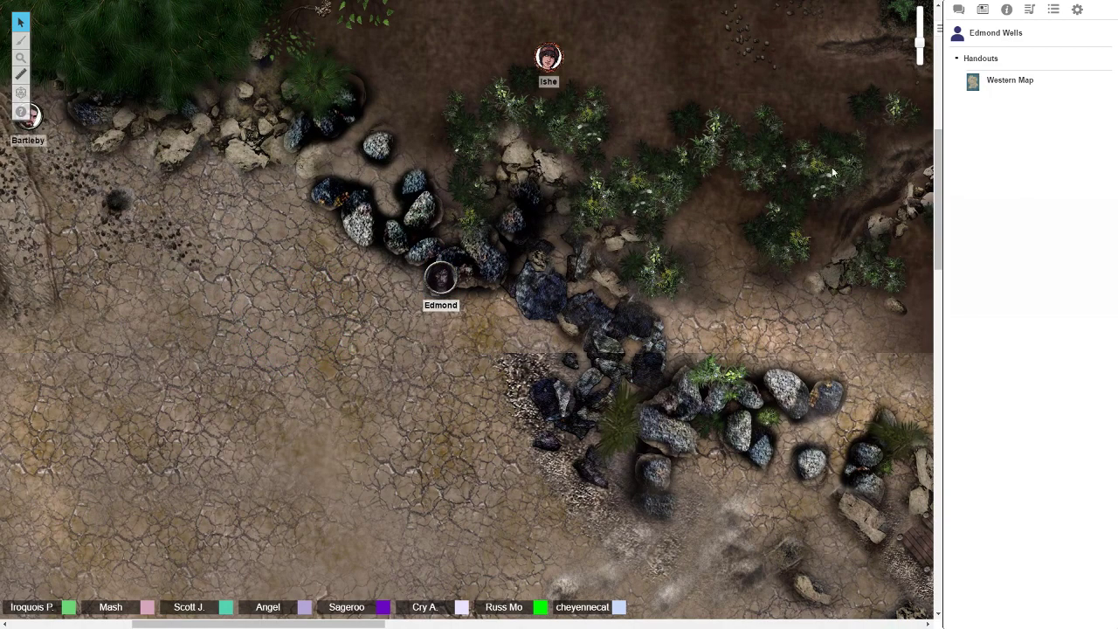
left_click(958, 13)
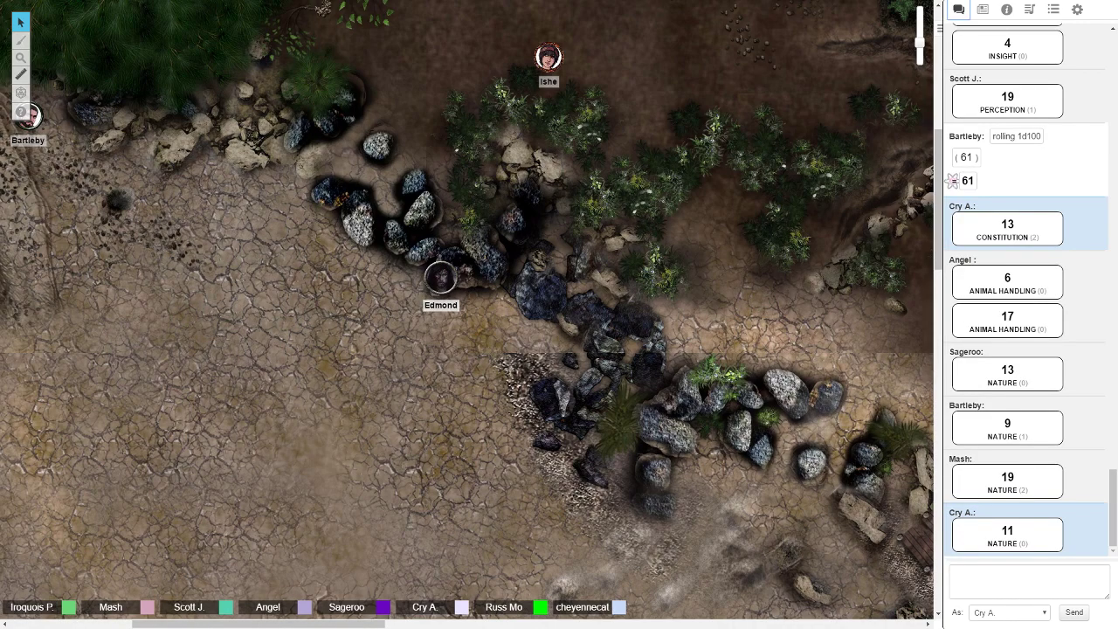
scroll(419, 451, "down", 1)
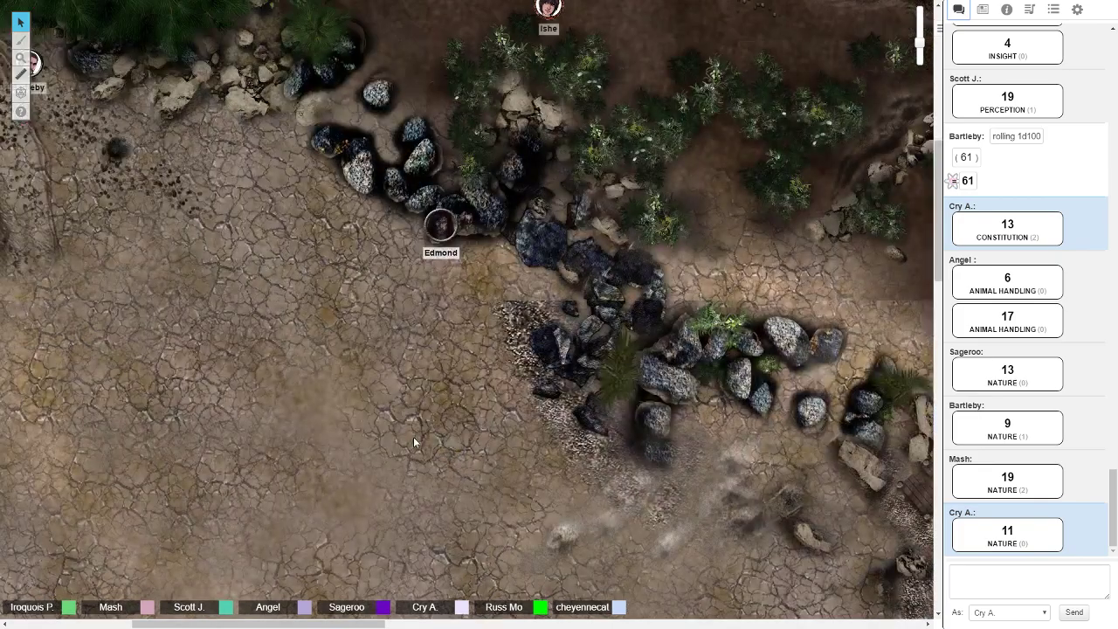
left_click_drag(284, 310, 374, 391)
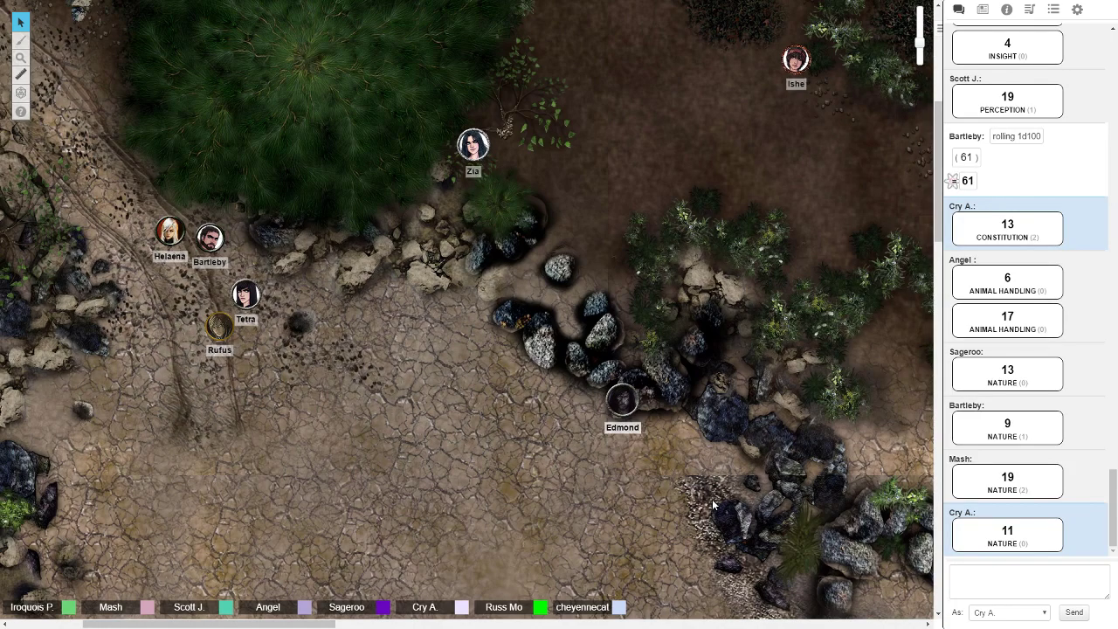
- Move Edmond's token up beside the dark rocks
left_click_drag(622, 400, 509, 314)
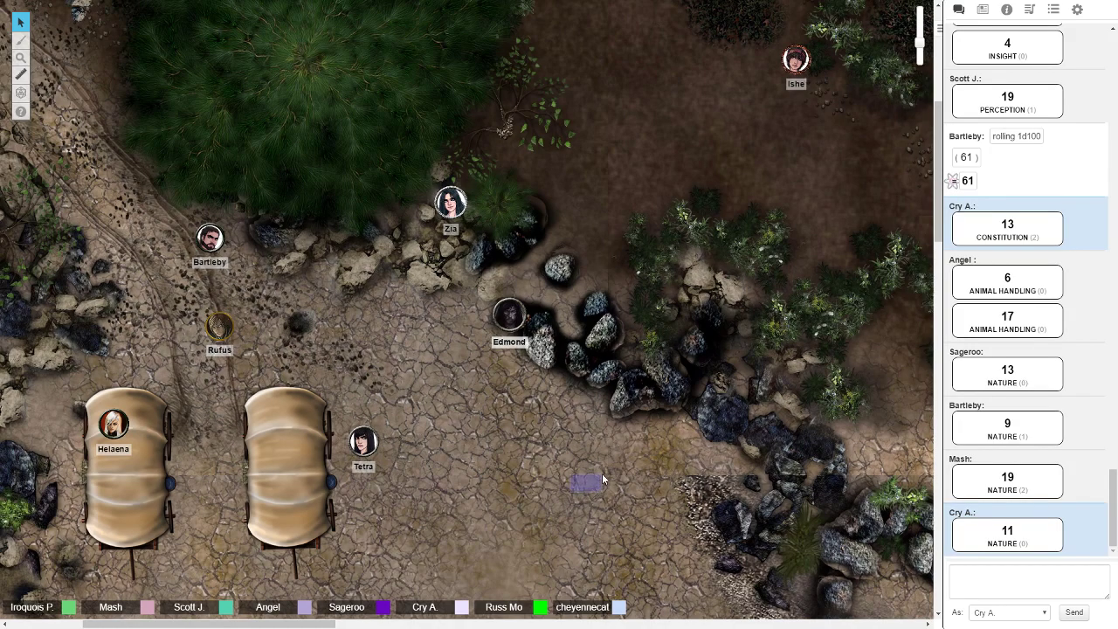
- Recenter the map view on the party
left_click_drag(602, 473, 621, 463)
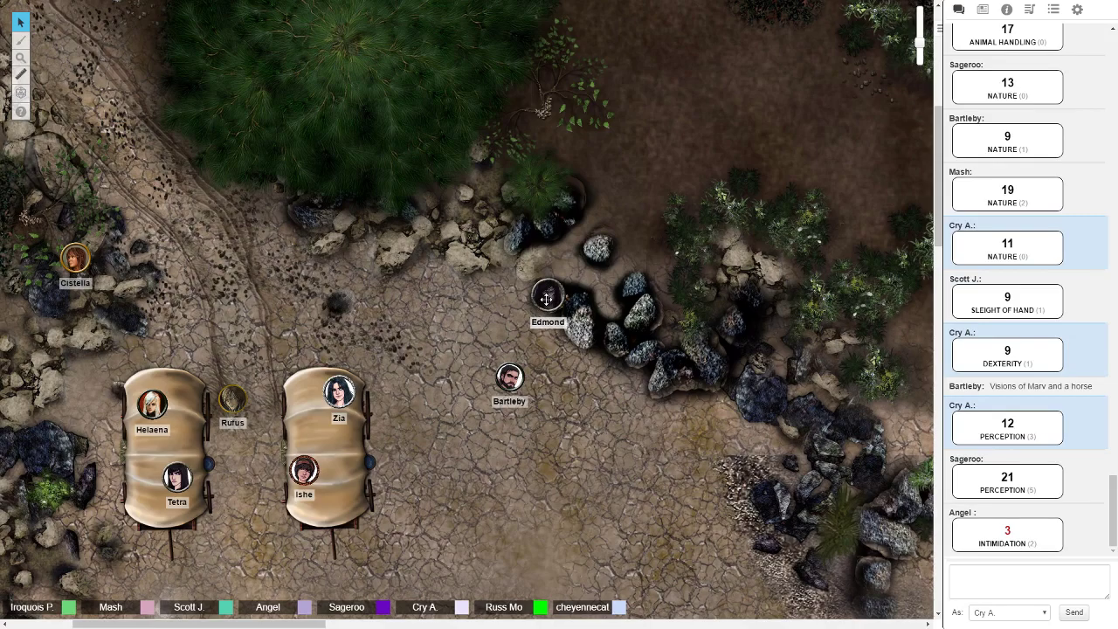
- Move Edmond's token up onto the rocky edge and clear the selection
left_click_drag(546, 300, 540, 293)
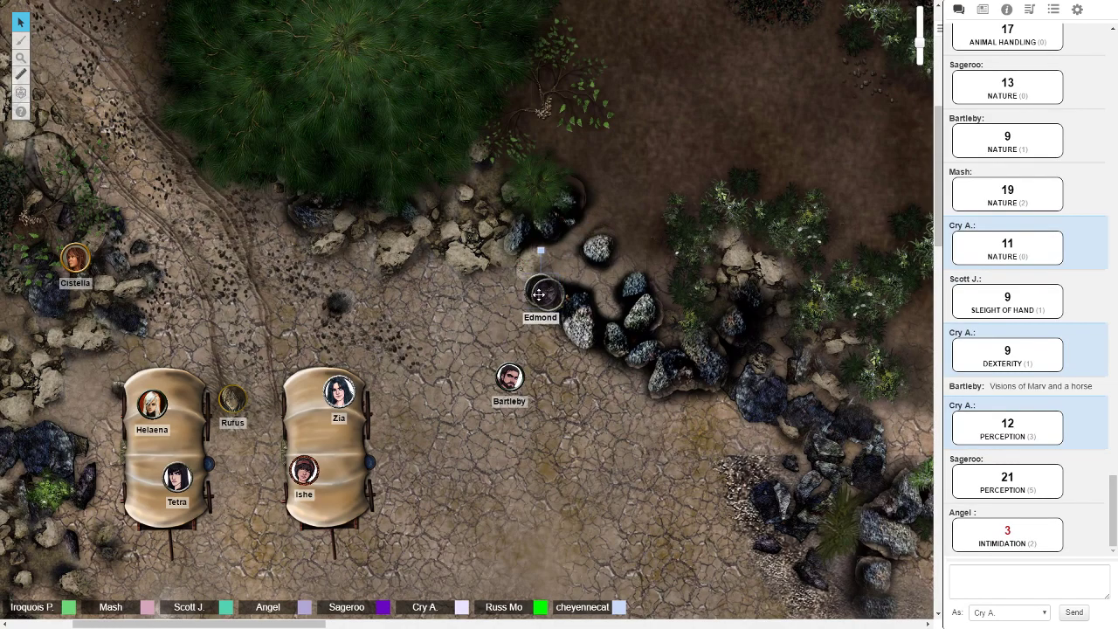
left_click(486, 290)
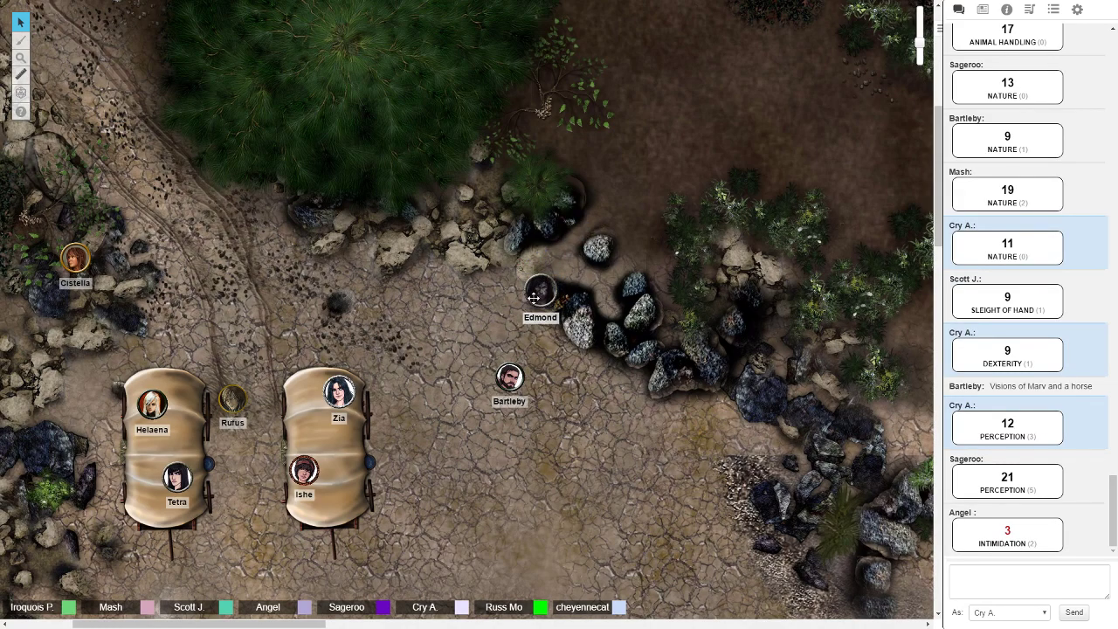
left_click_drag(534, 297, 529, 240)
left_click(489, 277)
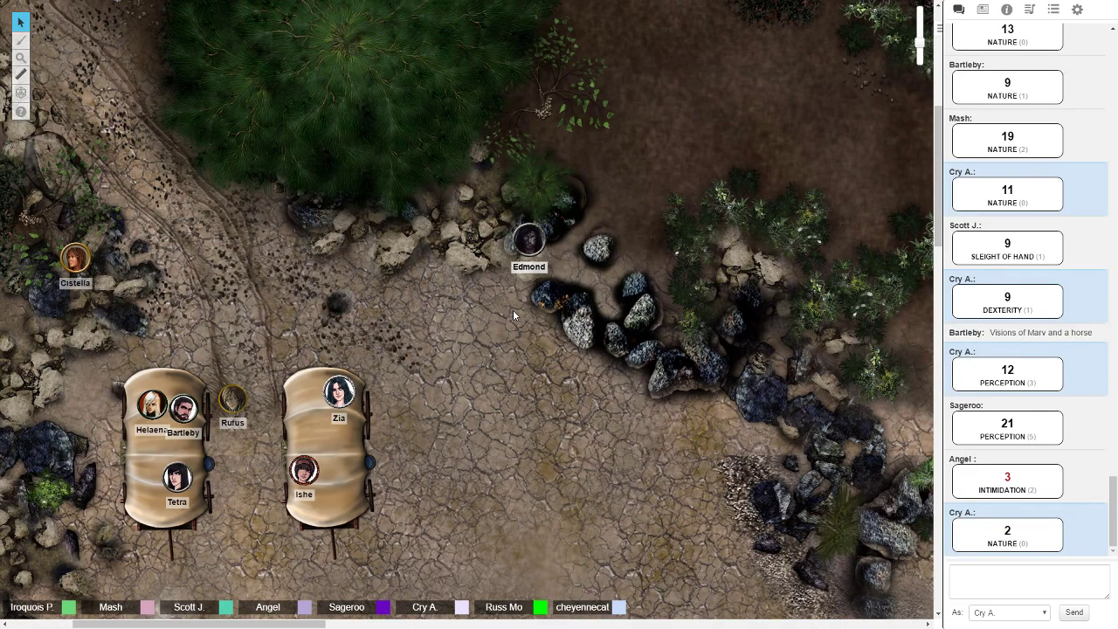
- Move Edmond's token from the rocky edge into the left wagon beside Tetra, then deselect
mouse_move(529, 241)
left_mouse_down()
mouse_move(306, 404)
mouse_move(149, 462)
left_mouse_up()
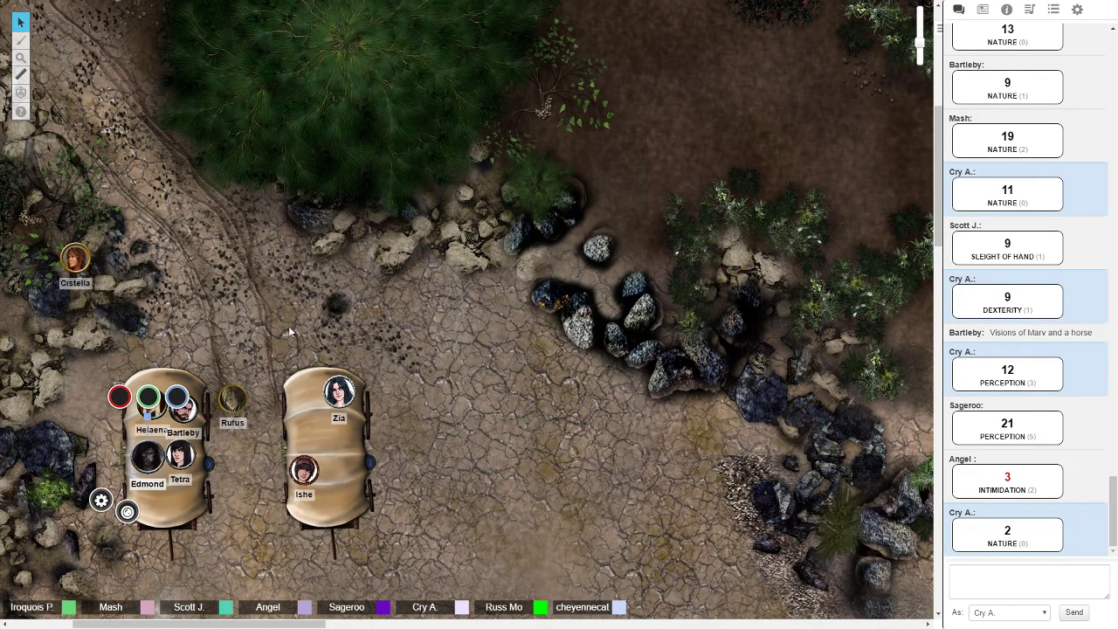
left_click(288, 326)
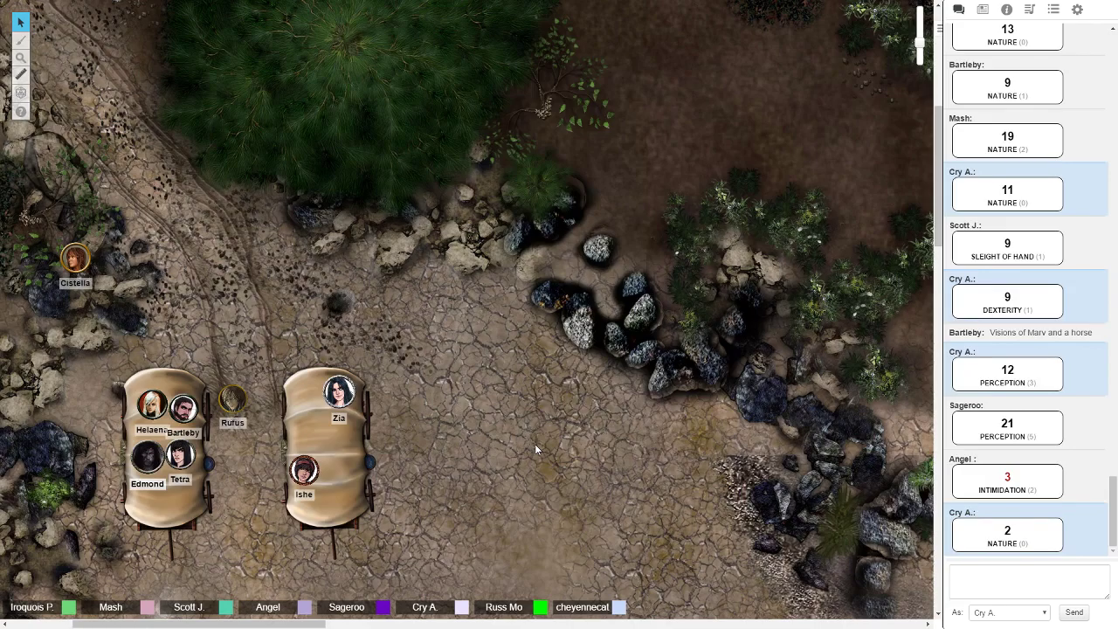